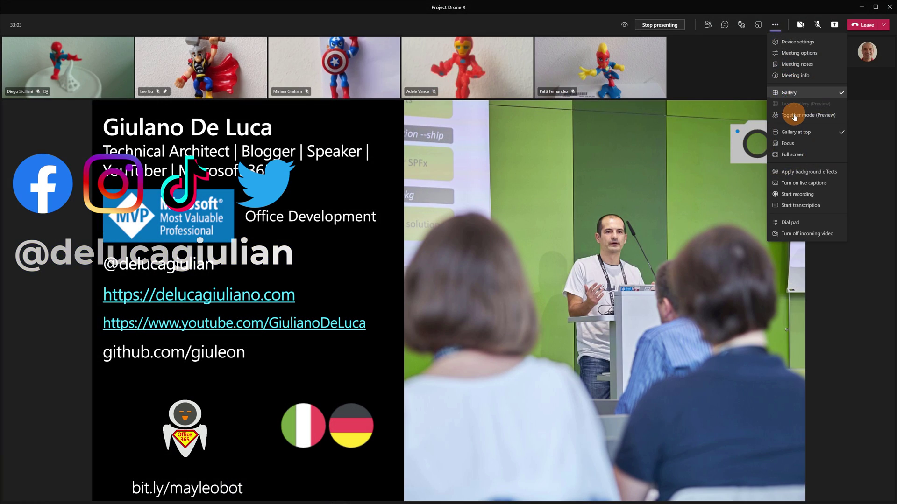
{"action": "left_click", "coordinate": [727, 89]}
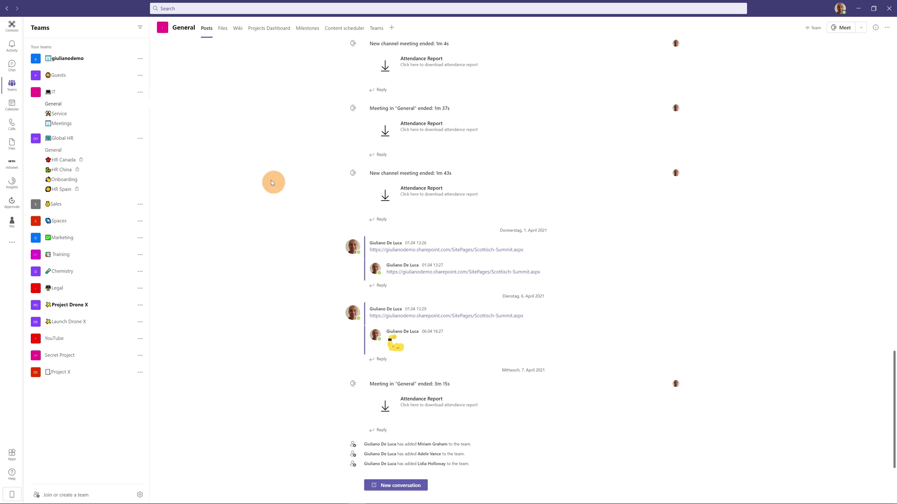
Join the Project Drone X meeting scheduled for 14 April 2021 in the calendar with computer audio, and maximize its window
{"action": "left_click", "coordinate": [13, 104]}
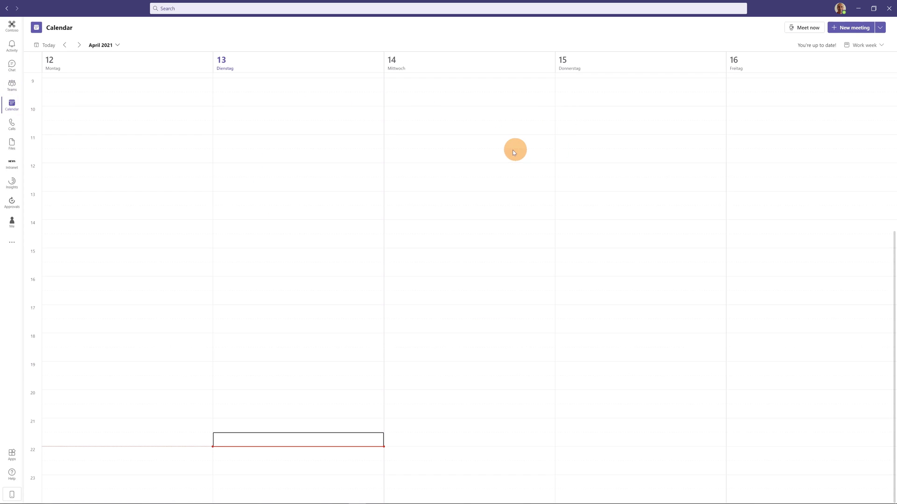
{"action": "scroll", "coordinate": [501, 151], "scroll_direction": "up", "scroll_amount": 5}
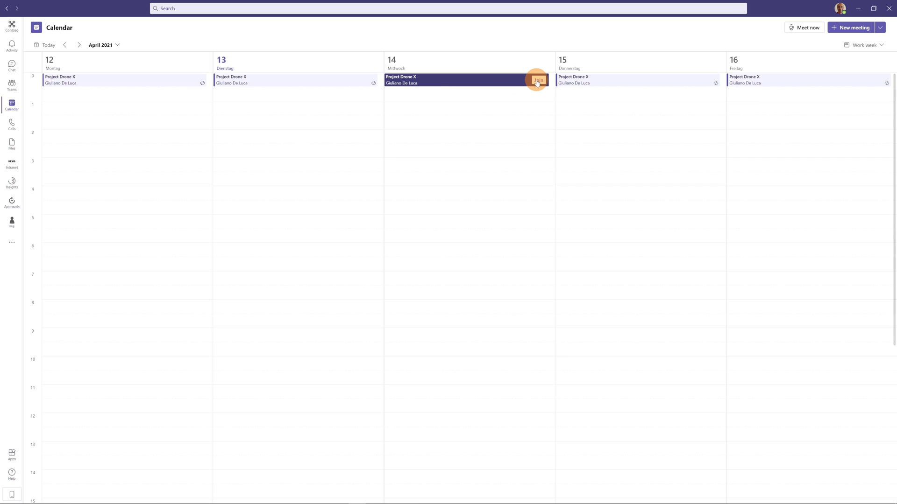
{"action": "left_click", "coordinate": [537, 81]}
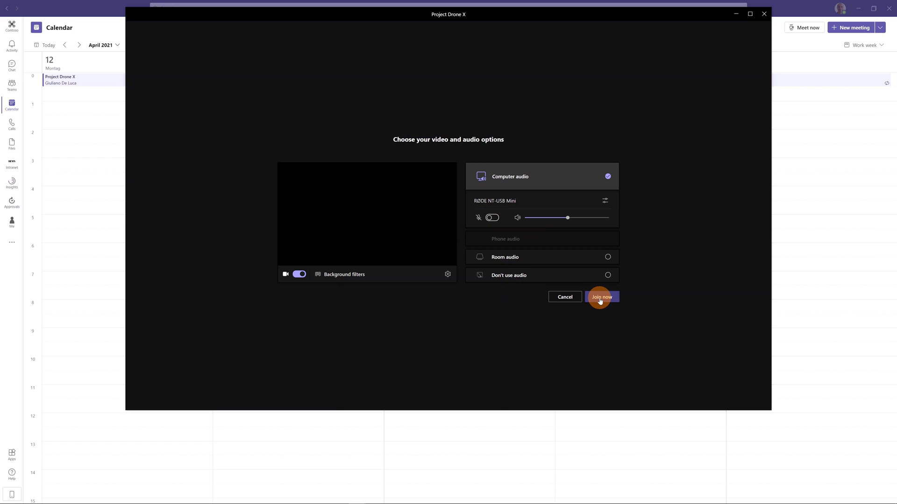
{"action": "left_click", "coordinate": [600, 299]}
{"action": "double_click", "coordinate": [523, 20]}
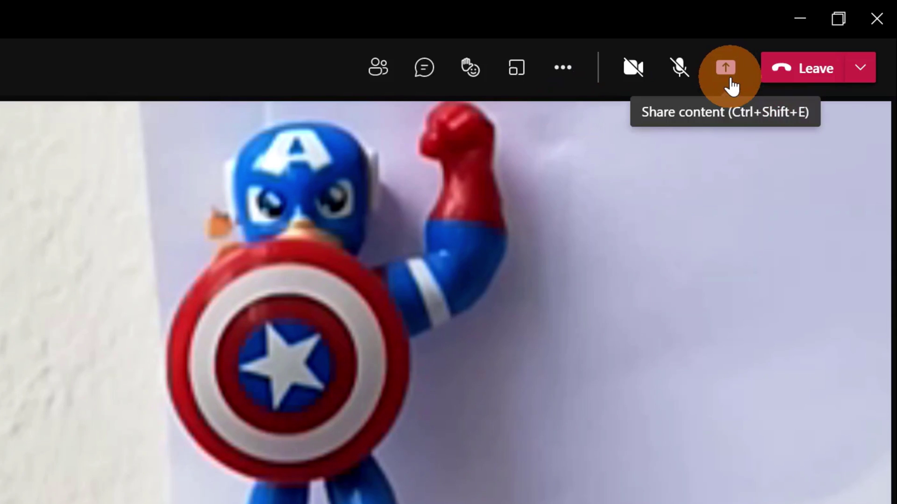
Share the first listed PowerPoint presentation whose name starts with "Don't get lost in the jungle" in the meeting
{"action": "left_click", "coordinate": [726, 70]}
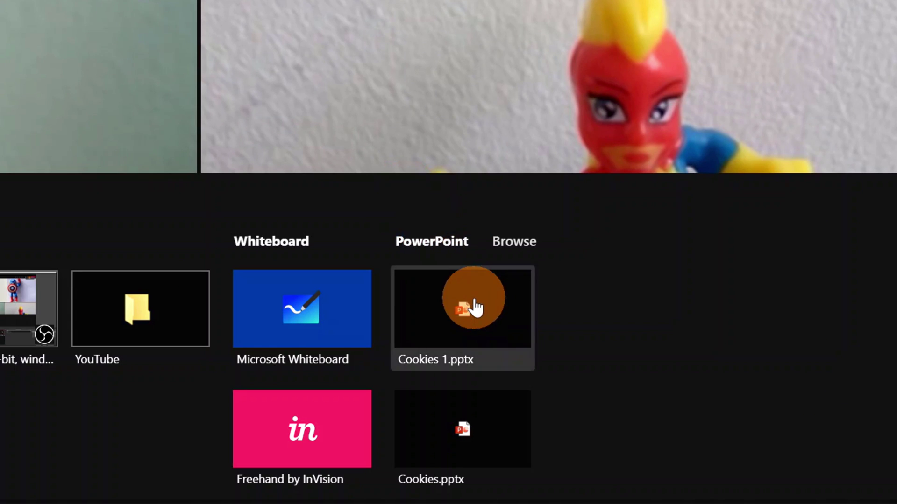
{"action": "scroll", "coordinate": [473, 305], "scroll_direction": "down", "scroll_amount": 3}
{"action": "scroll", "coordinate": [473, 301], "scroll_direction": "down", "scroll_amount": 2}
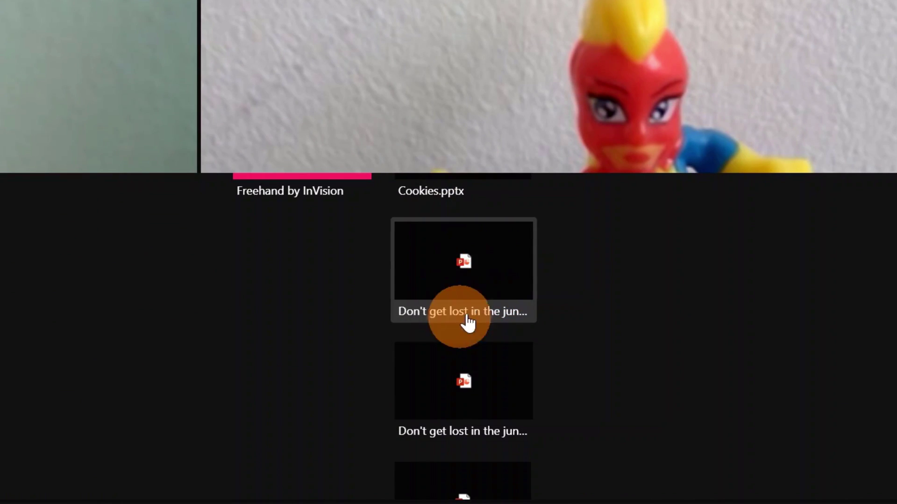
{"action": "left_click", "coordinate": [464, 278]}
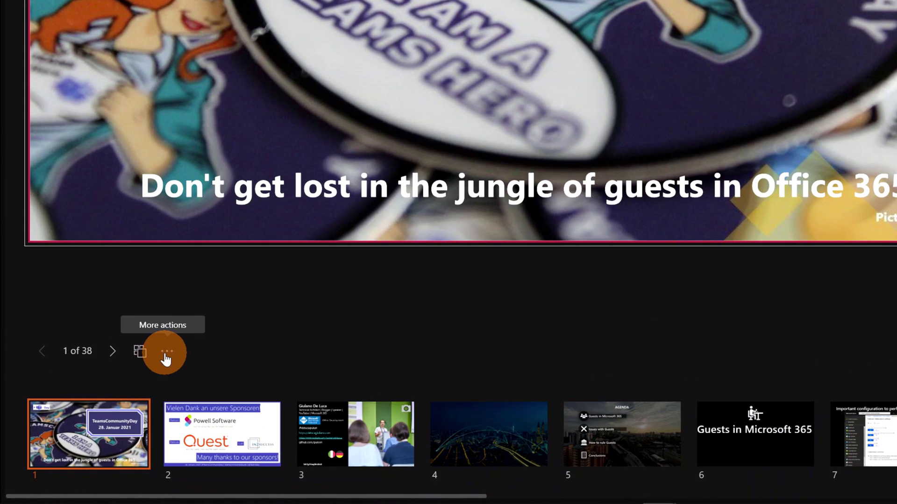
Hide the presenter view and advance the shared presentation to slide 3
{"action": "left_click", "coordinate": [166, 354]}
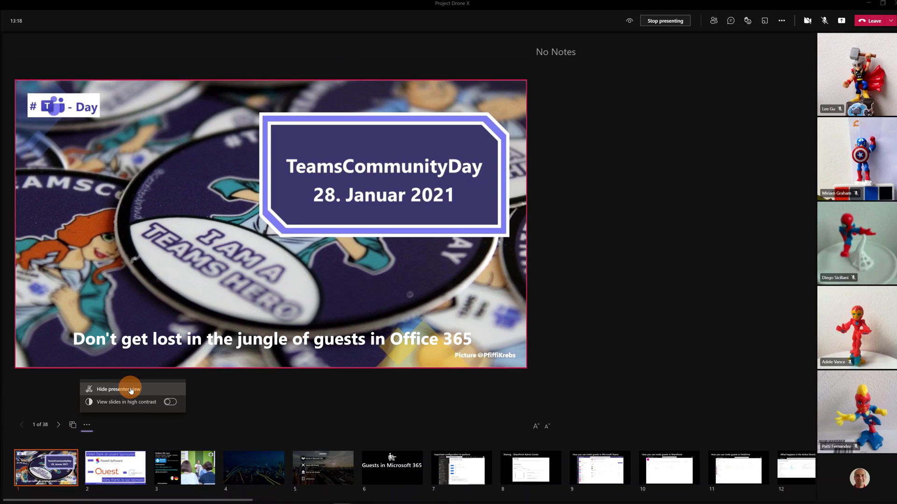
{"action": "left_click", "coordinate": [131, 390]}
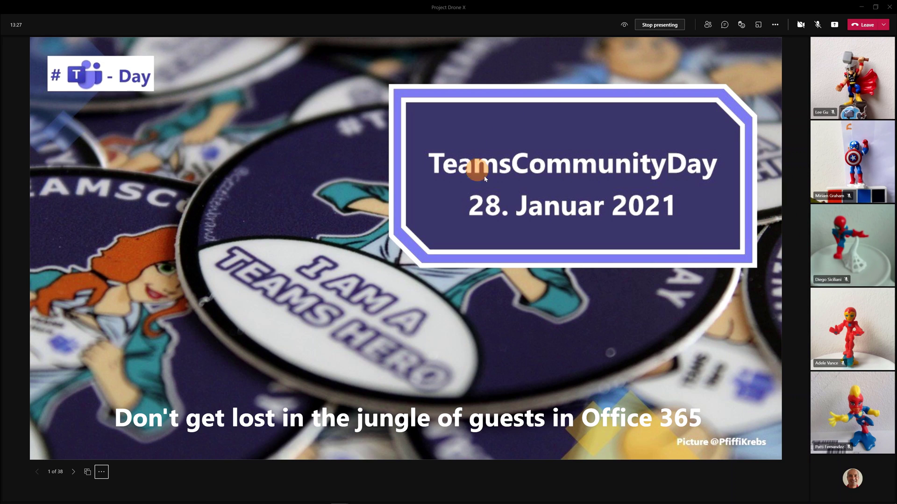
{"action": "left_click", "coordinate": [707, 282]}
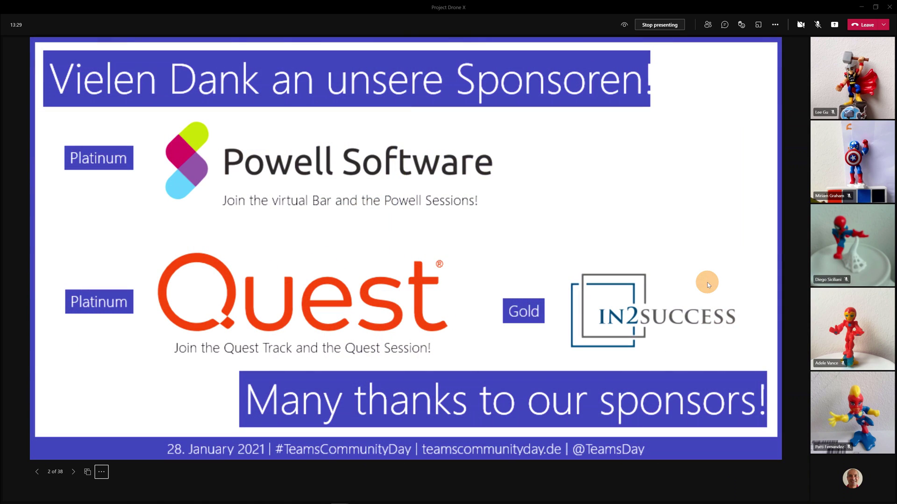
{"action": "left_click", "coordinate": [707, 282]}
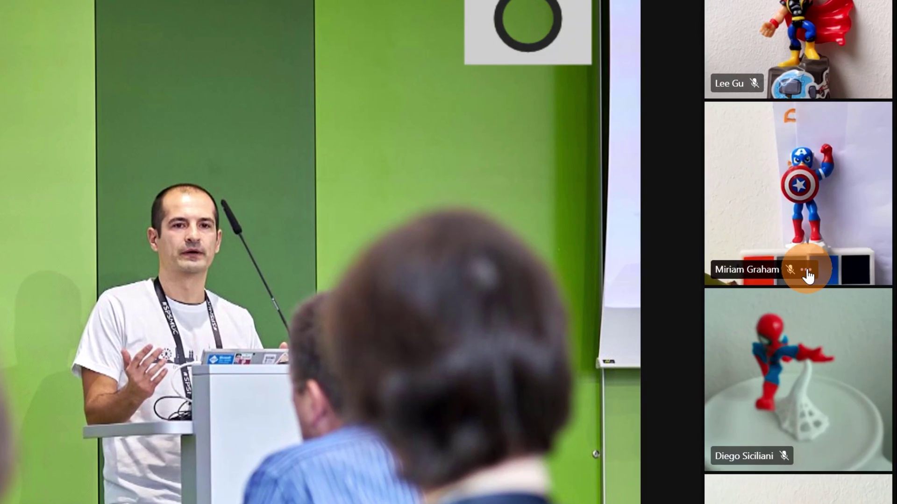
Pin the video of the participant showing the Captain America figure
{"action": "left_click", "coordinate": [829, 239]}
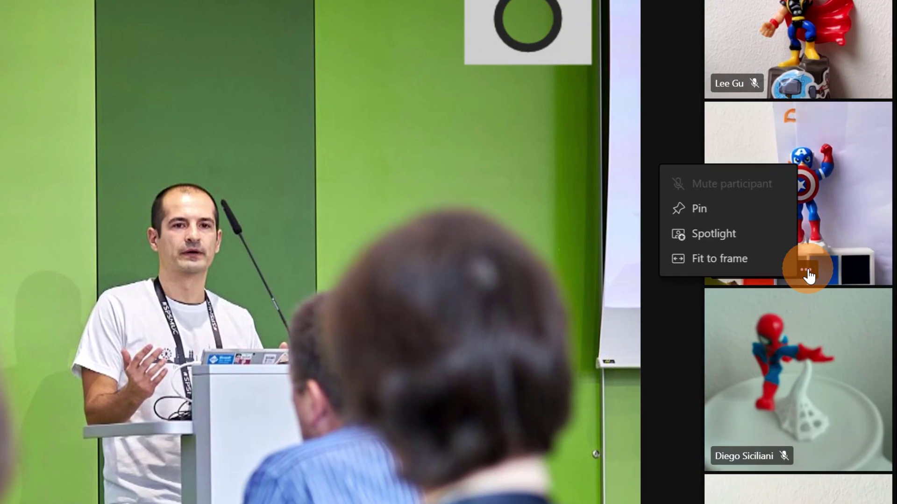
{"action": "left_click", "coordinate": [829, 239]}
{"action": "left_click", "coordinate": [807, 271]}
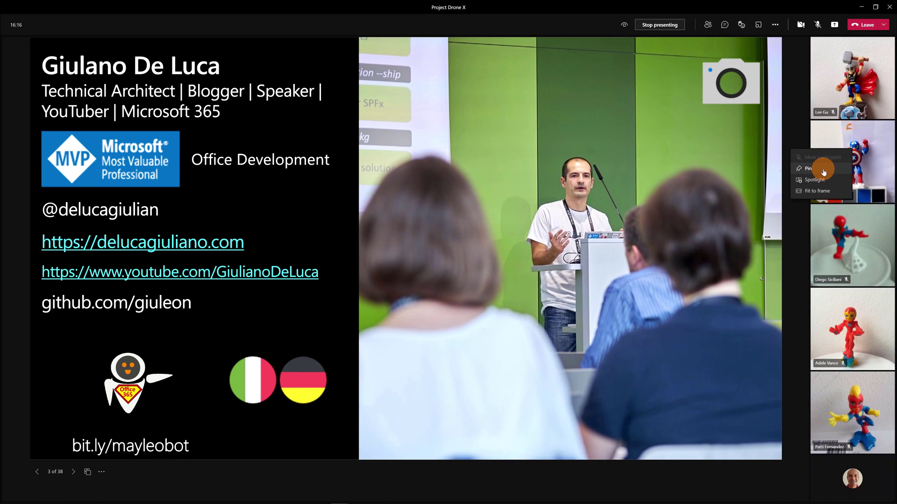
{"action": "left_click", "coordinate": [823, 172]}
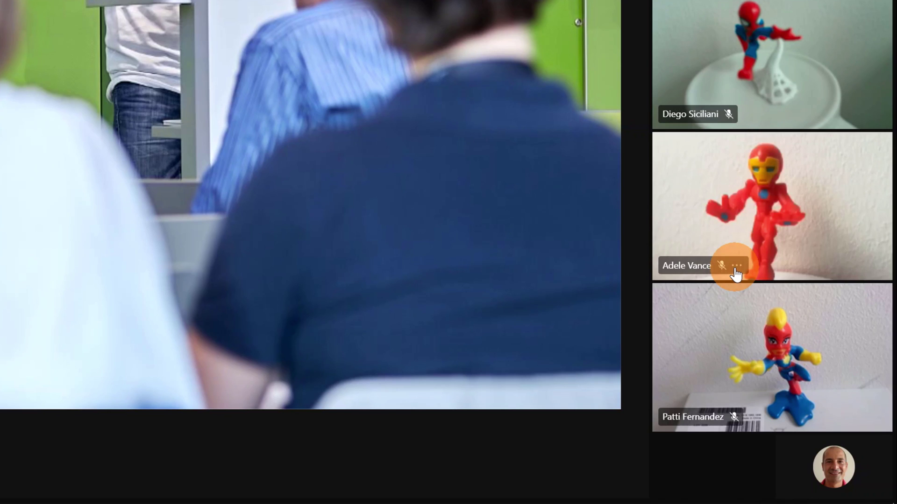
Spotlight the video of the participant showing the Iron Man figure for everyone in the meeting
{"action": "left_click", "coordinate": [735, 270]}
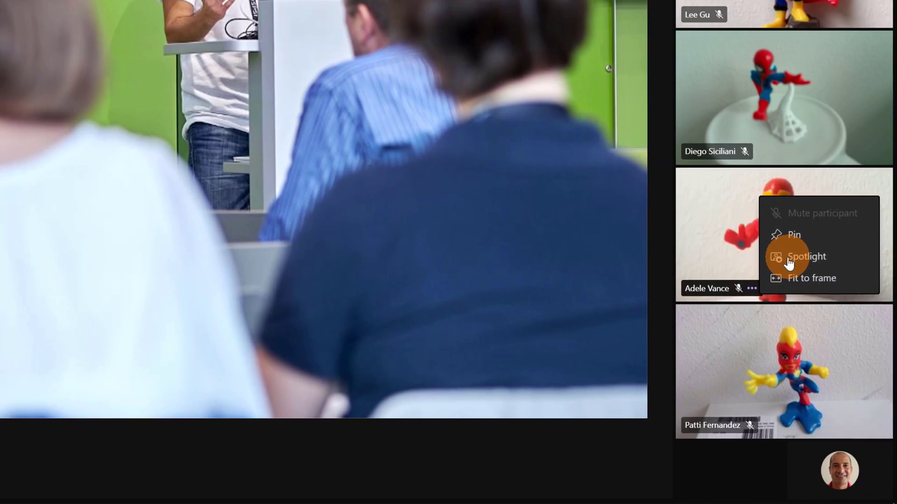
{"action": "left_click", "coordinate": [788, 260]}
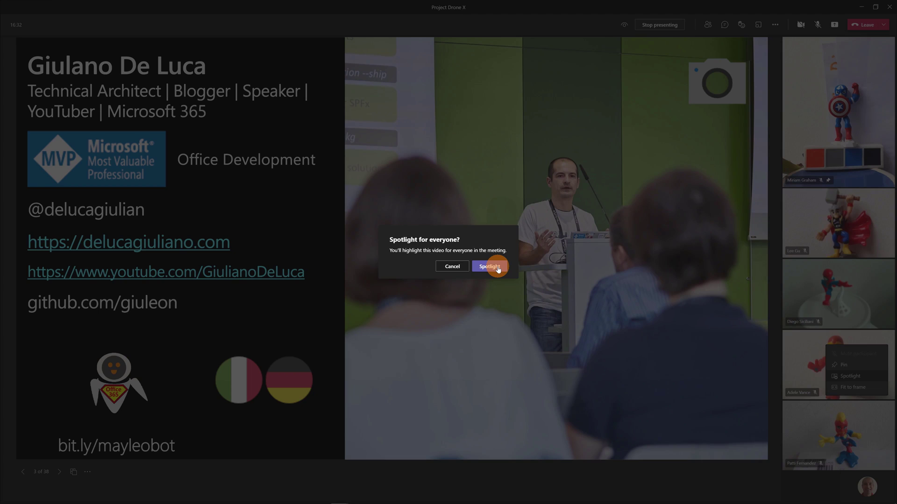
{"action": "left_click", "coordinate": [489, 267]}
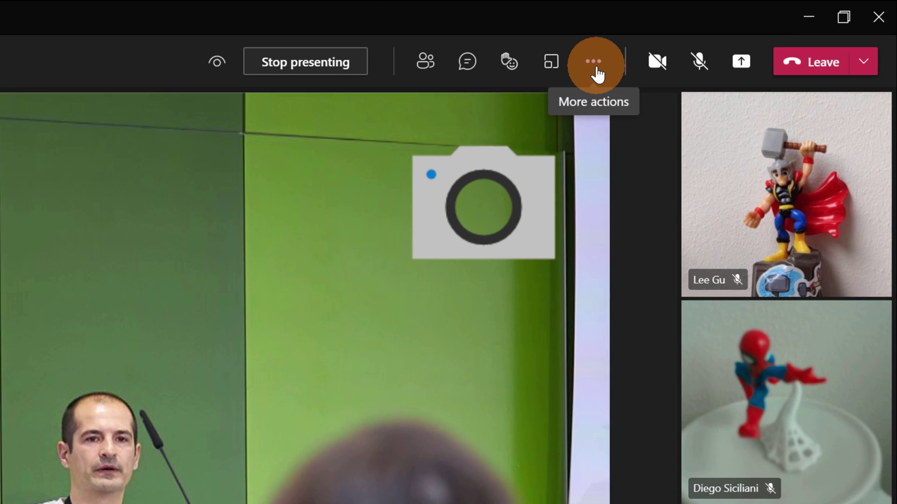
Switch the meeting layout to Together mode (Preview)
{"action": "left_click", "coordinate": [776, 27]}
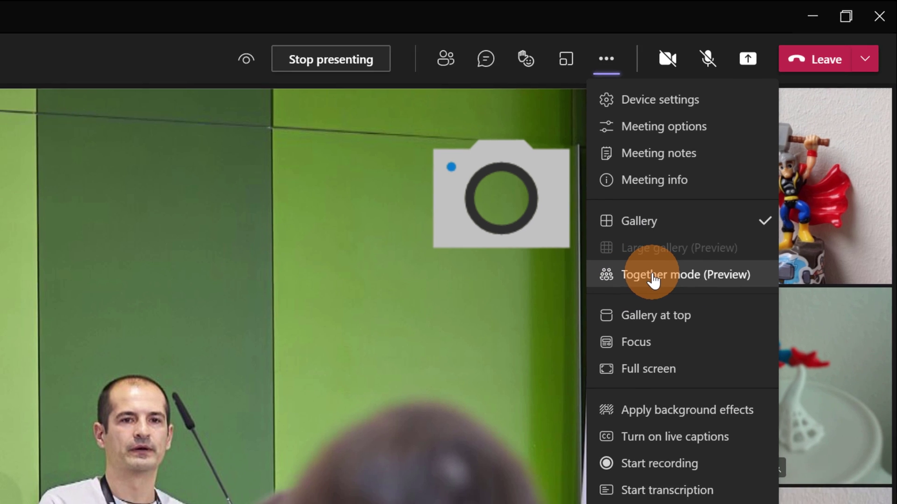
{"action": "left_click", "coordinate": [641, 290]}
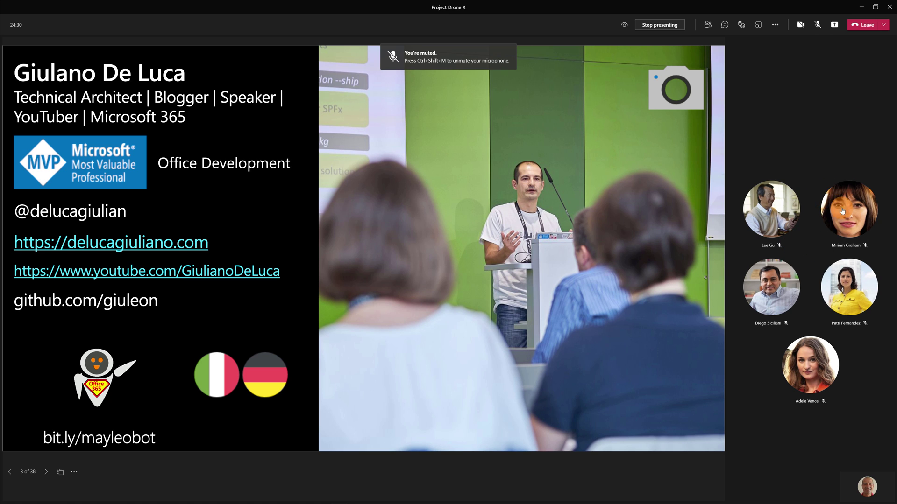
{"action": "left_click", "coordinate": [796, 140]}
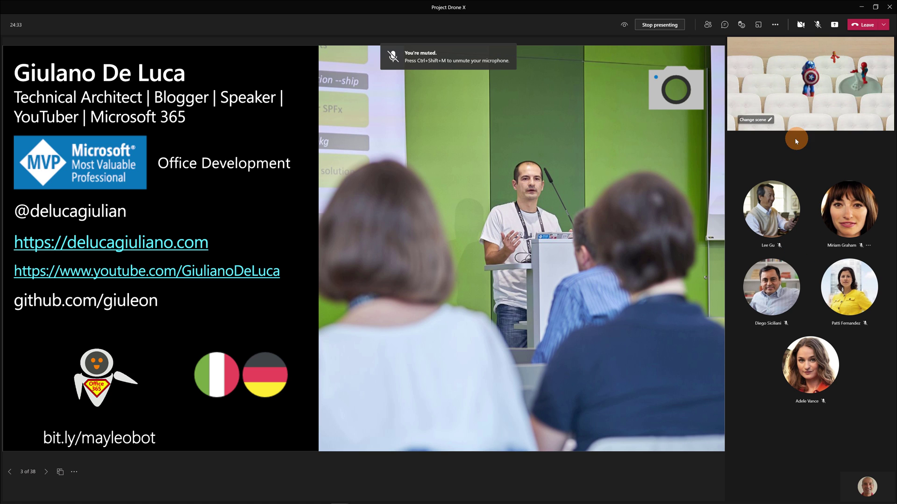
Change the Together mode scene to the five-seat table by the large windows with hanging lamps, and apply it for everyone
{"action": "left_click", "coordinate": [760, 120]}
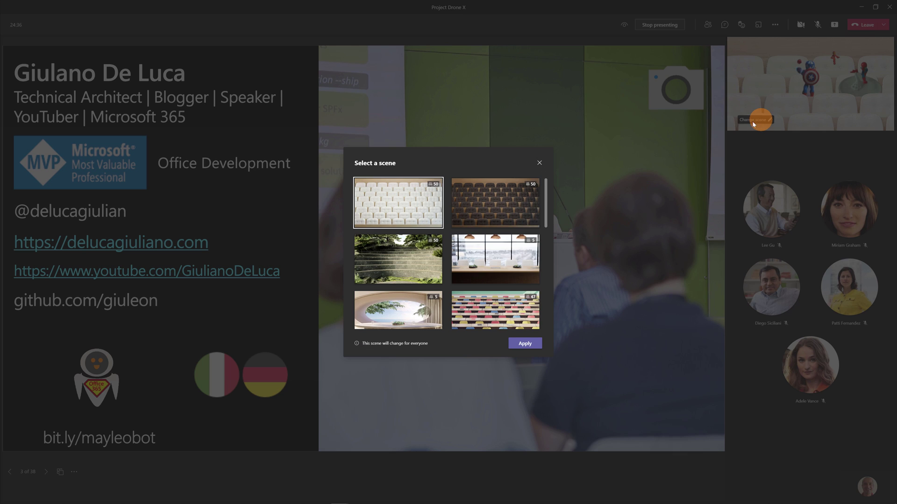
{"action": "left_click", "coordinate": [475, 263]}
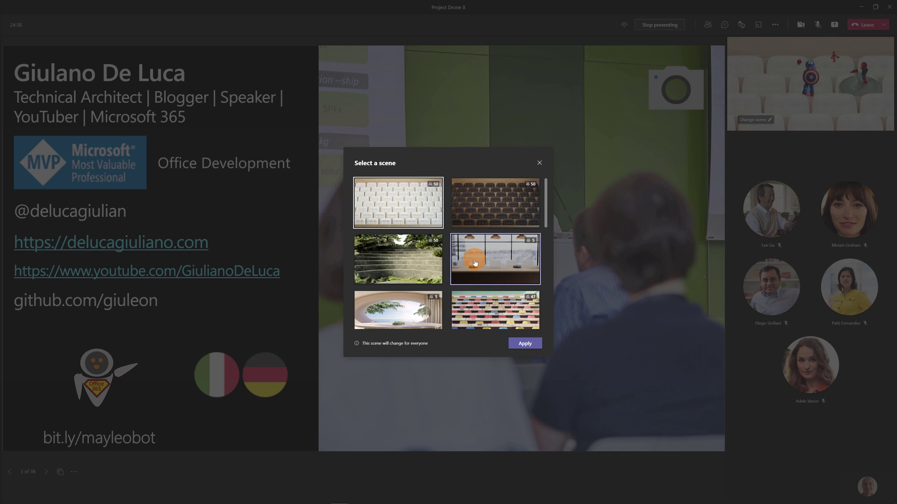
{"action": "left_click", "coordinate": [515, 350]}
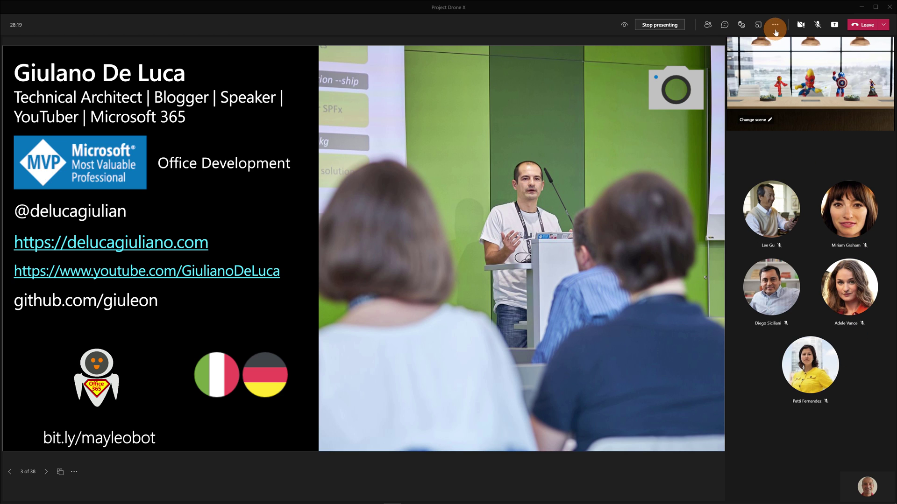
Return the meeting layout to Gallery and enable the Gallery at top option
{"action": "left_click", "coordinate": [775, 30]}
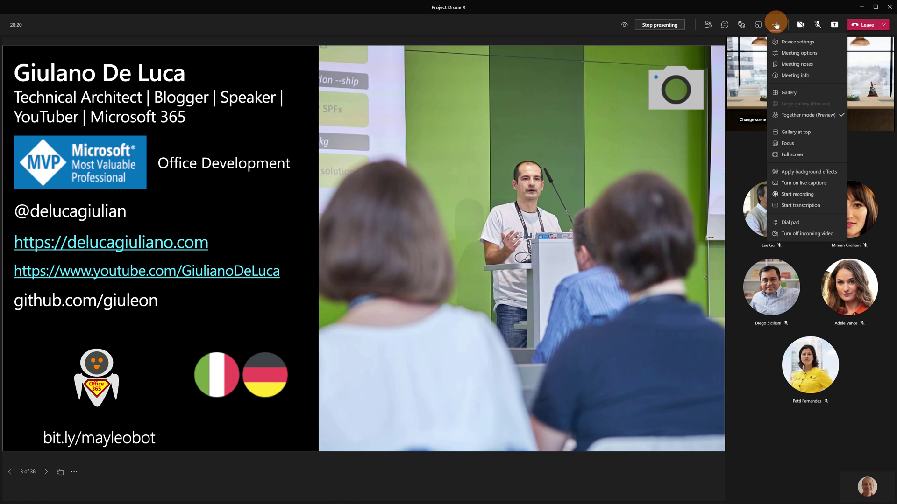
{"action": "left_click", "coordinate": [789, 93]}
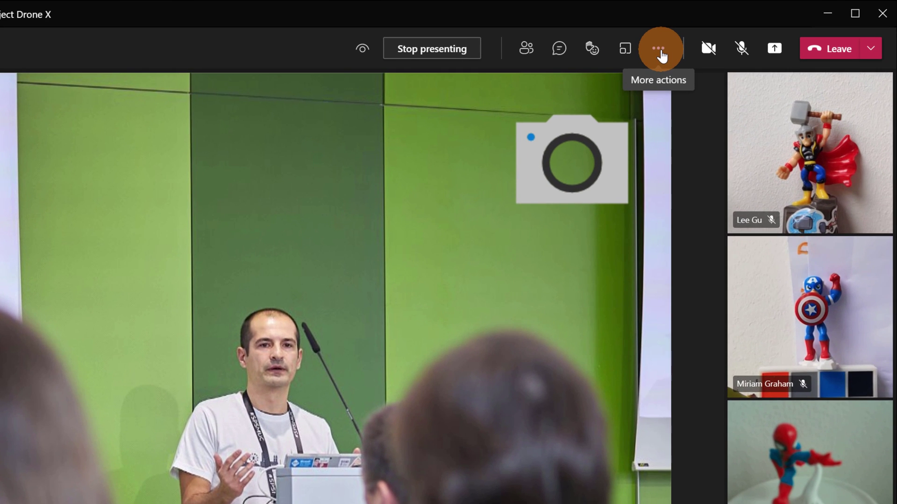
{"action": "left_click", "coordinate": [660, 51]}
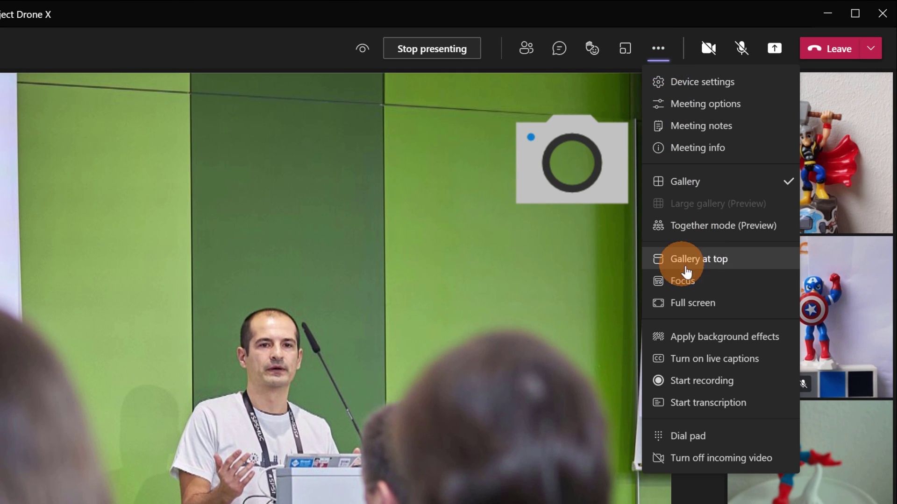
{"action": "left_click", "coordinate": [730, 264]}
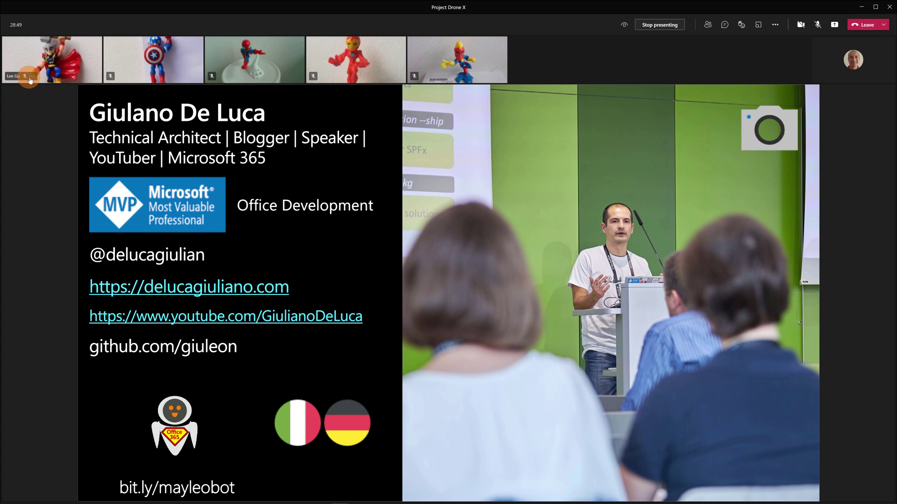
Pin the video of the participant showing the Thor figure and spotlight the one showing the Spider-Man figure
{"action": "left_click", "coordinate": [31, 77]}
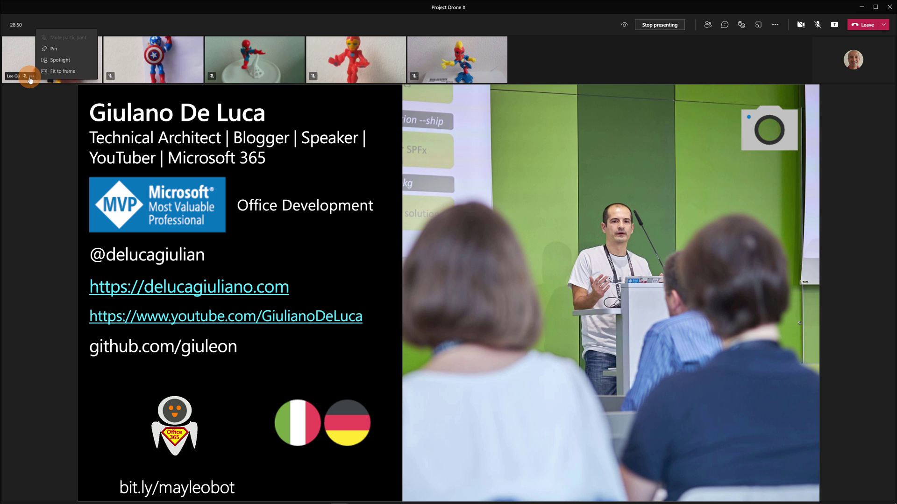
{"action": "left_click", "coordinate": [50, 54]}
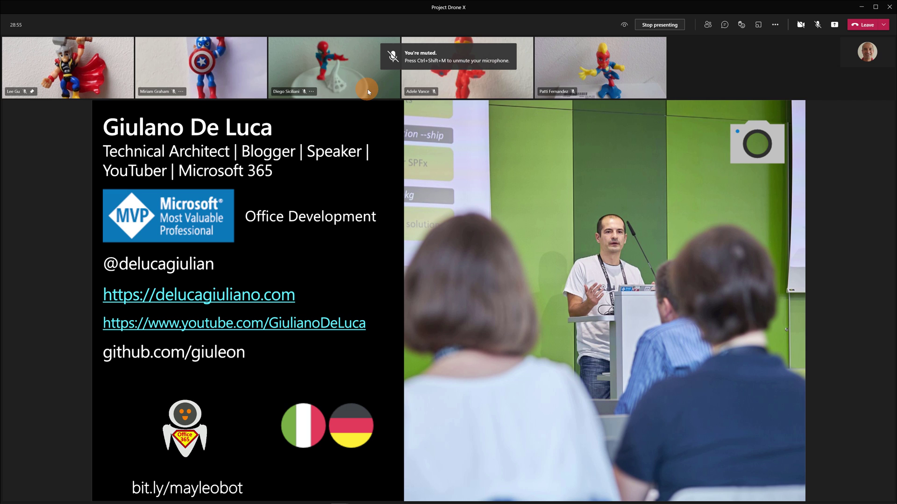
{"action": "left_click", "coordinate": [309, 93]}
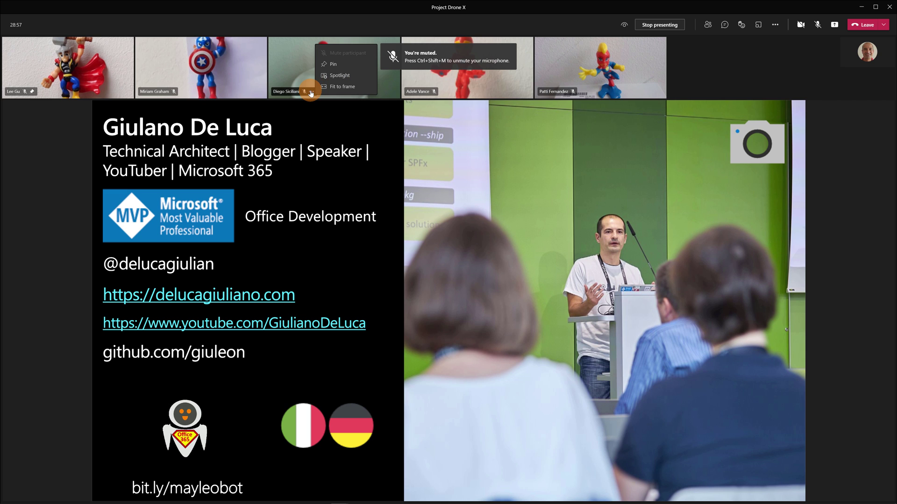
{"action": "left_click", "coordinate": [334, 78]}
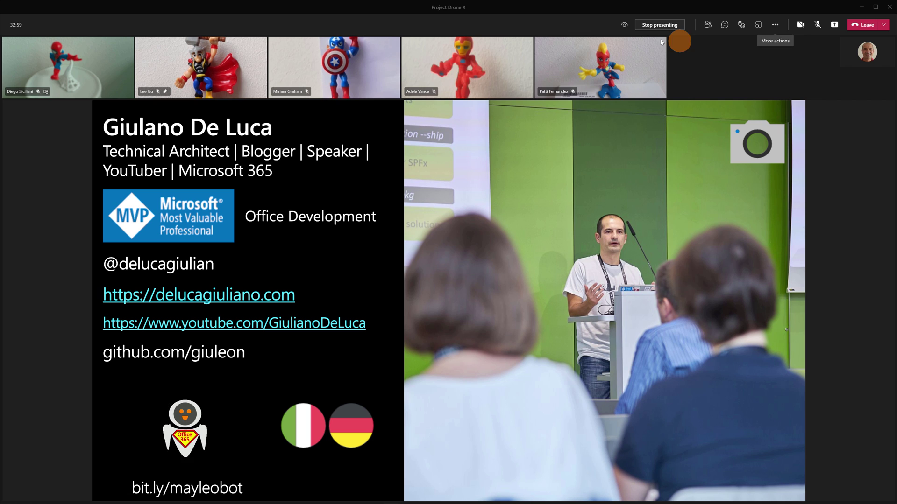
Switch the meeting from Gallery to Together mode (Preview) with the Gallery at top option enabled
{"action": "left_click", "coordinate": [776, 25]}
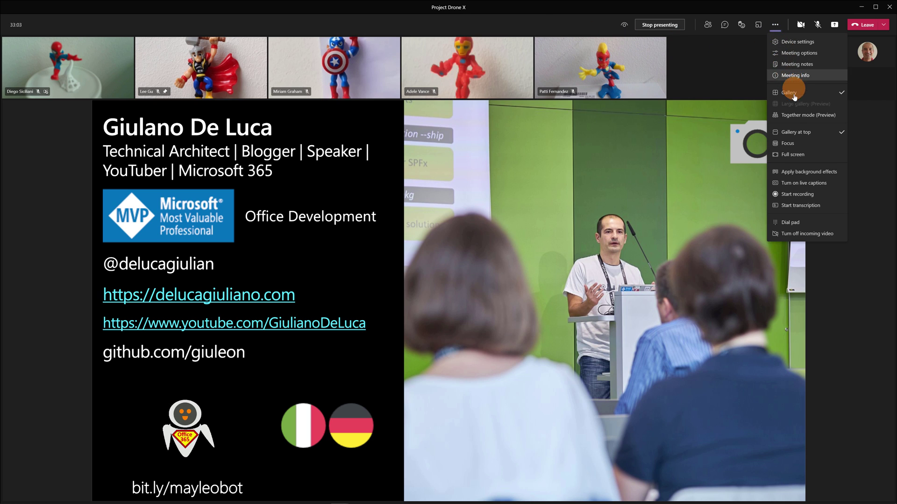
{"action": "left_click", "coordinate": [795, 117]}
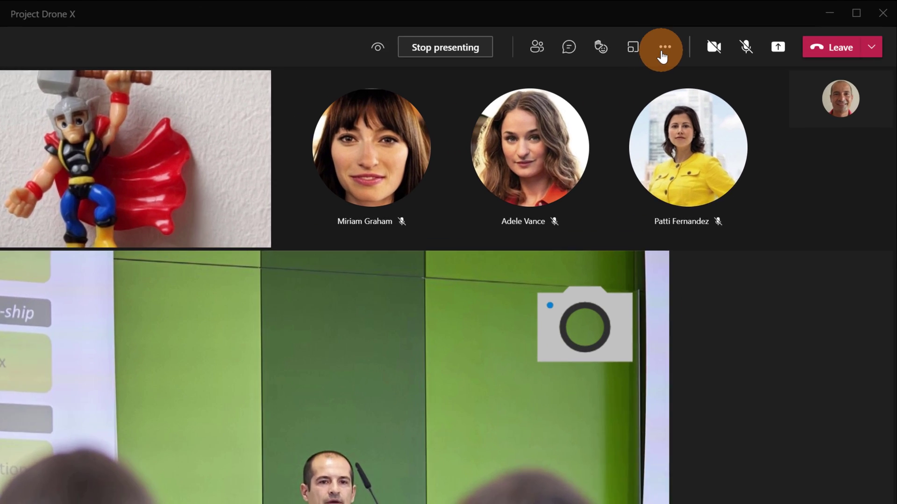
Switch the meeting layout from Together mode to Gallery and turn on Focus for the shared presentation
{"action": "left_click", "coordinate": [775, 24]}
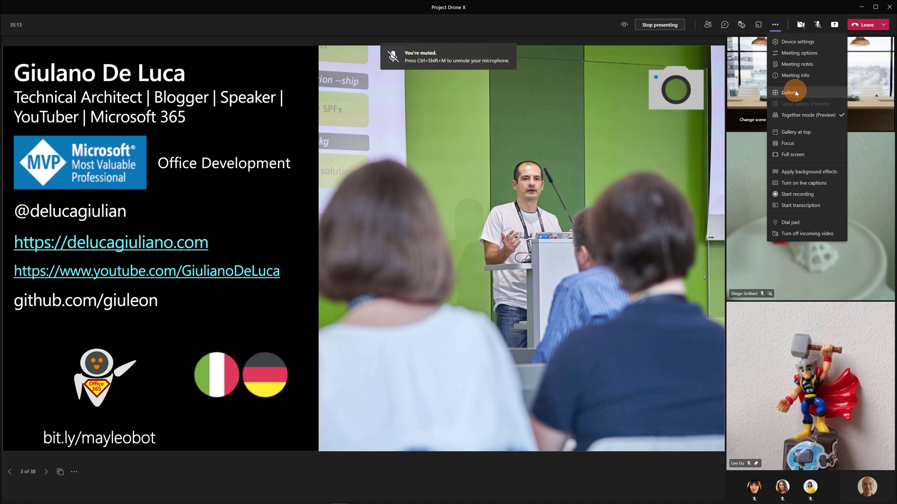
{"action": "left_click", "coordinate": [796, 93]}
{"action": "left_click", "coordinate": [776, 26]}
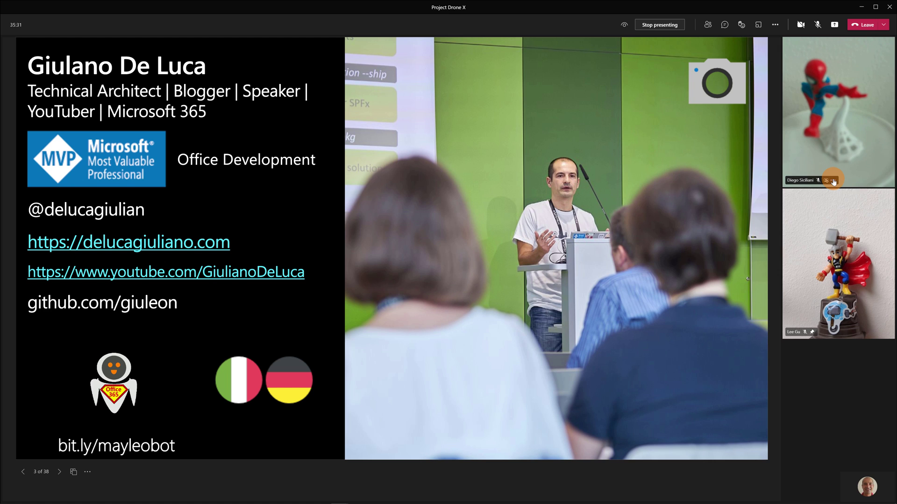
Stop spotlighting the video showing the Spider-Man figure for everyone, and unpin the video showing the Thor figure
{"action": "left_click", "coordinate": [834, 181]}
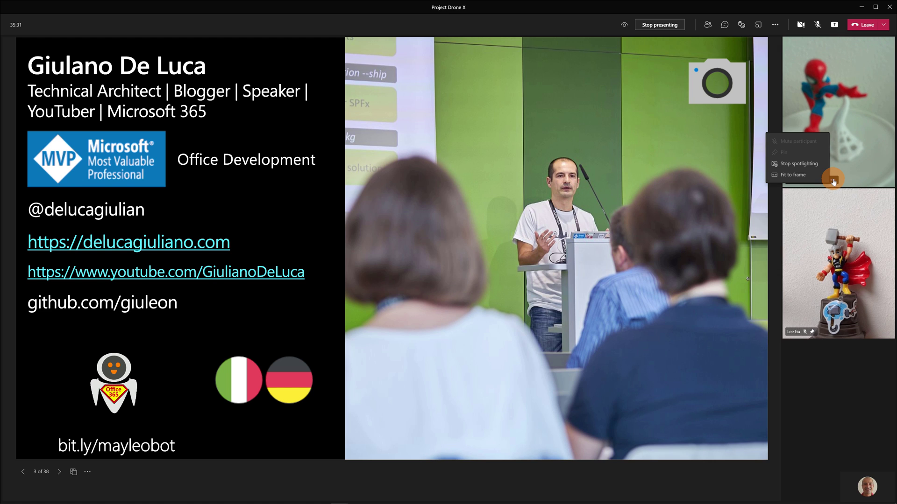
{"action": "left_click", "coordinate": [804, 164]}
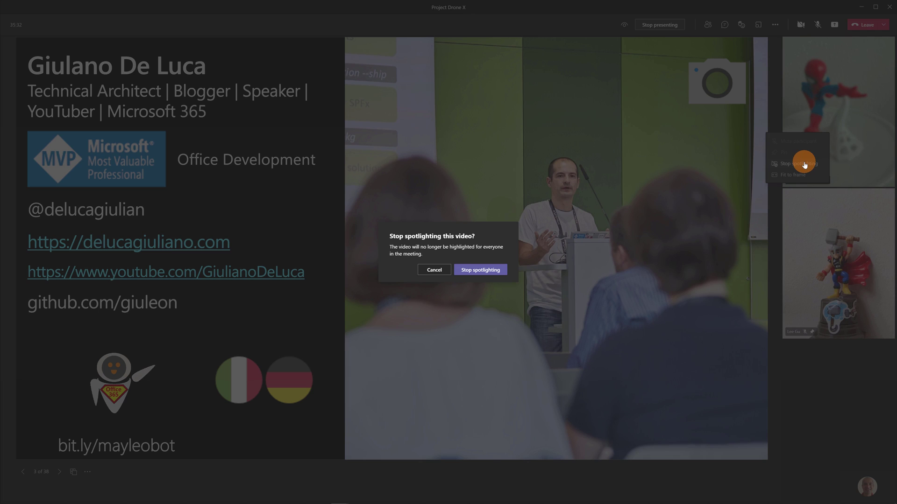
{"action": "left_click", "coordinate": [481, 271]}
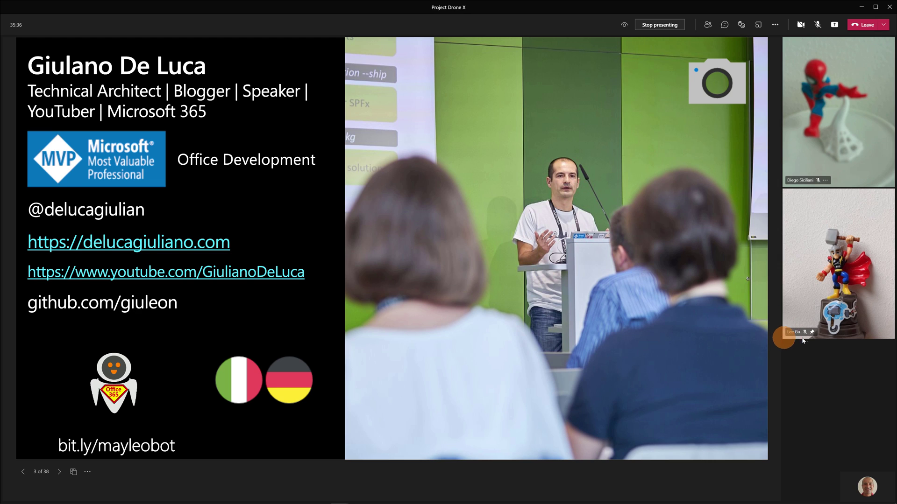
{"action": "left_click", "coordinate": [812, 332]}
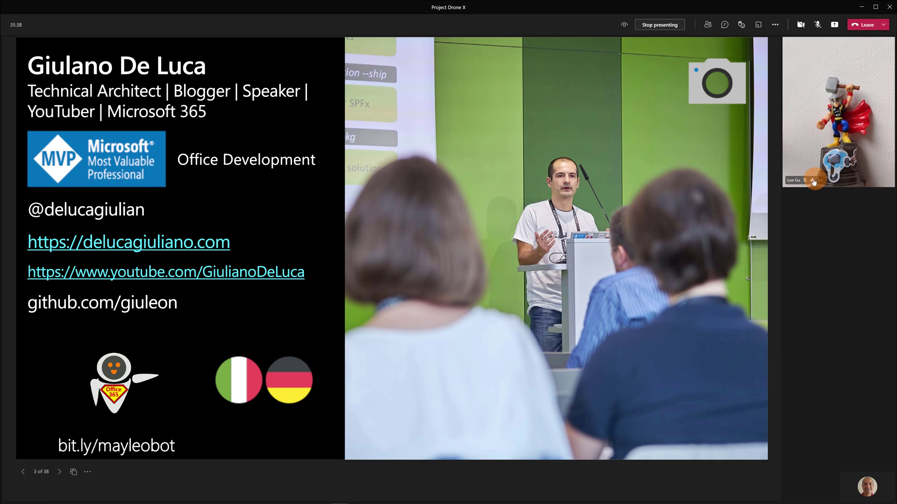
{"action": "left_click", "coordinate": [813, 182]}
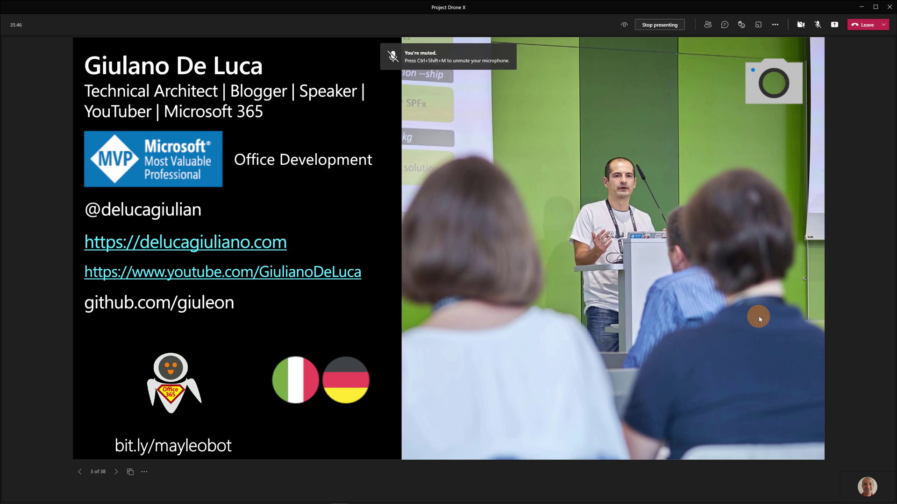
{"action": "left_click", "coordinate": [872, 194]}
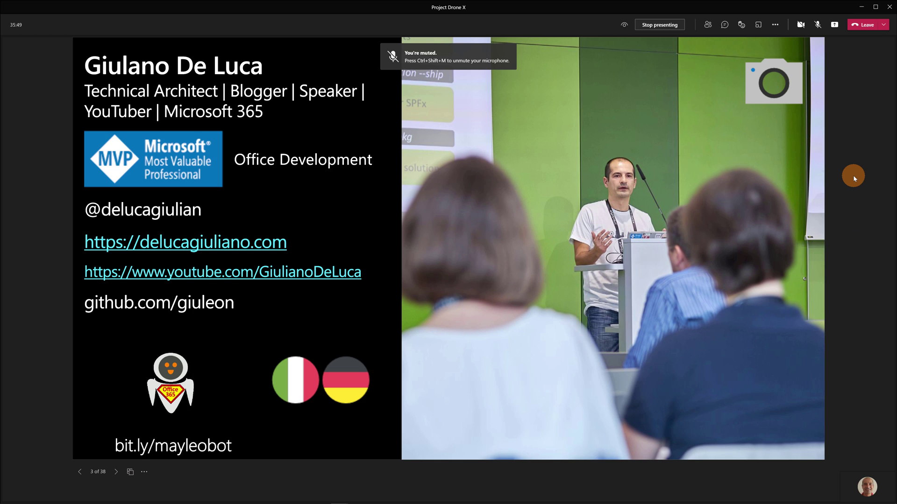